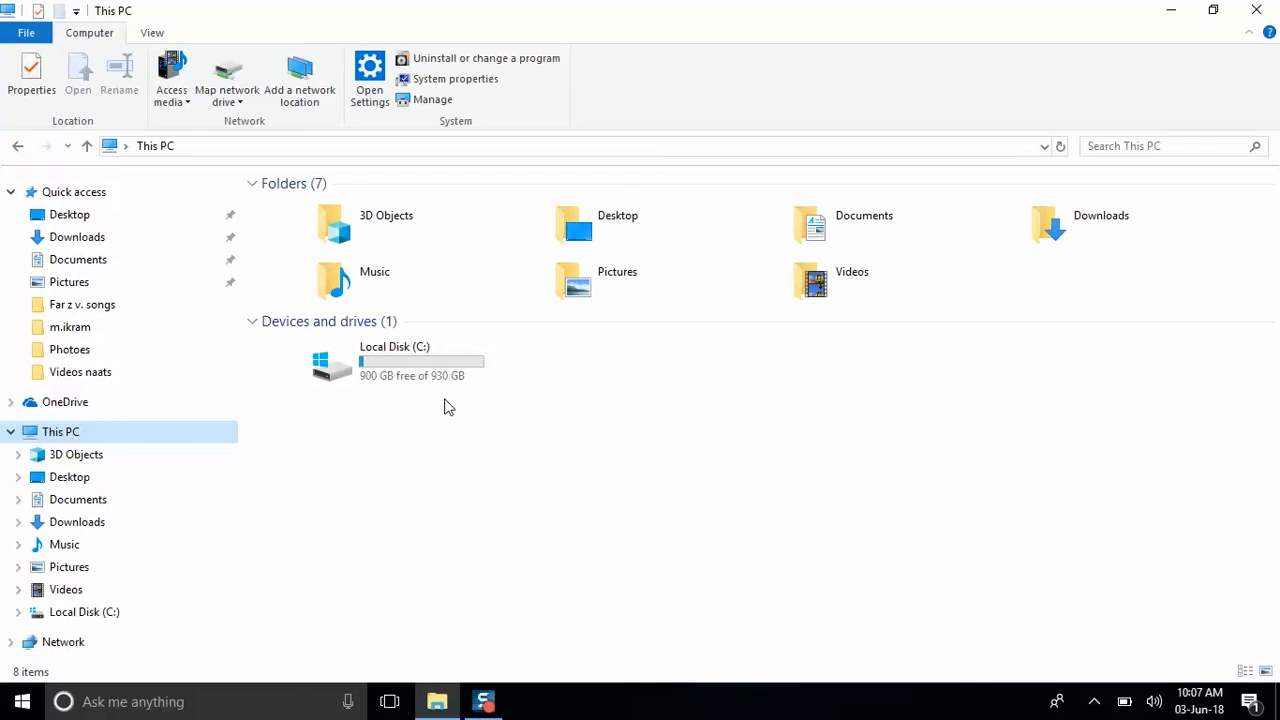
# - Minimize the file window, launch MiniTool Partition Wizard from the desktop and enter its disk management view
pyautogui.click(1166, 10)
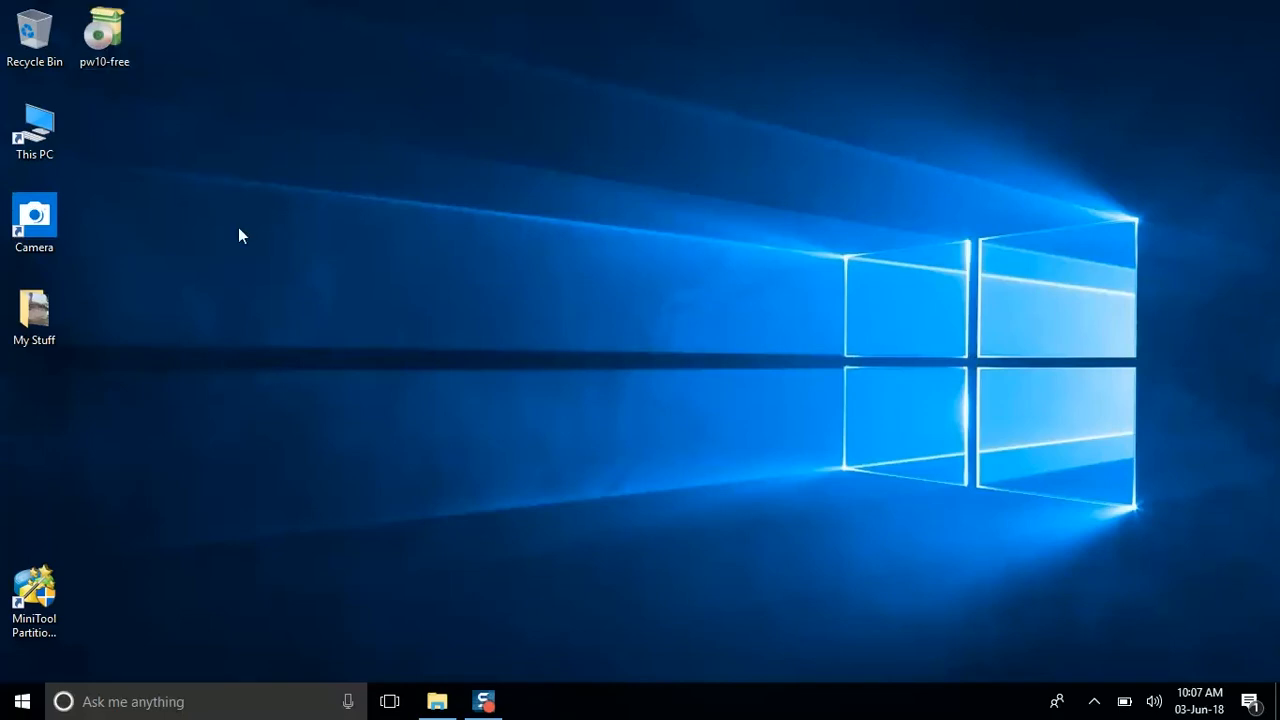
pyautogui.click(36, 593)
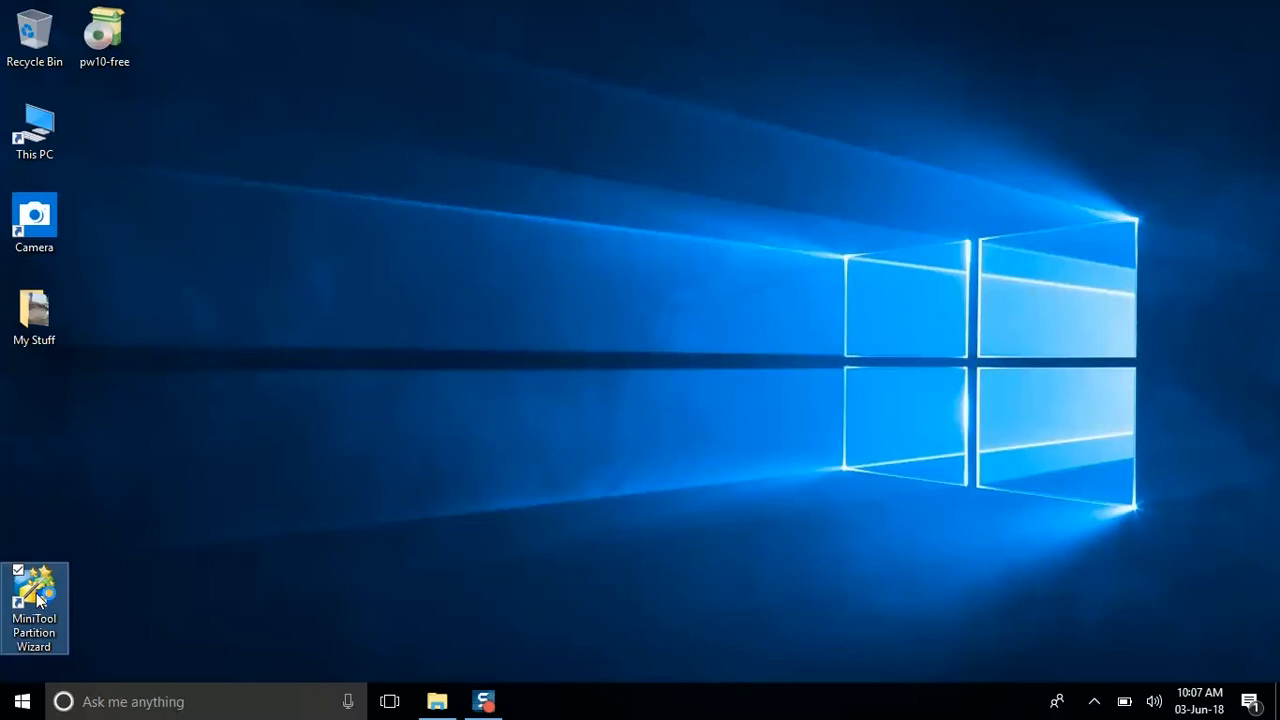
pyautogui.doubleClick(38, 598)
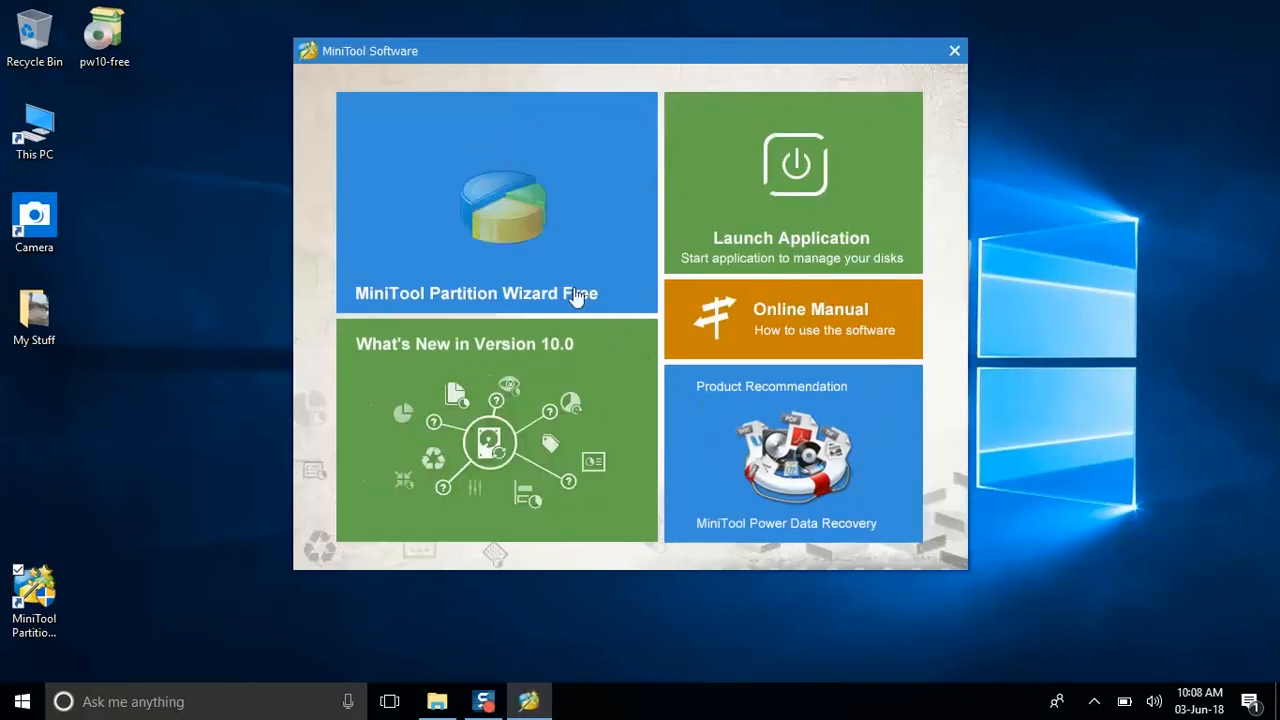
pyautogui.click(518, 249)
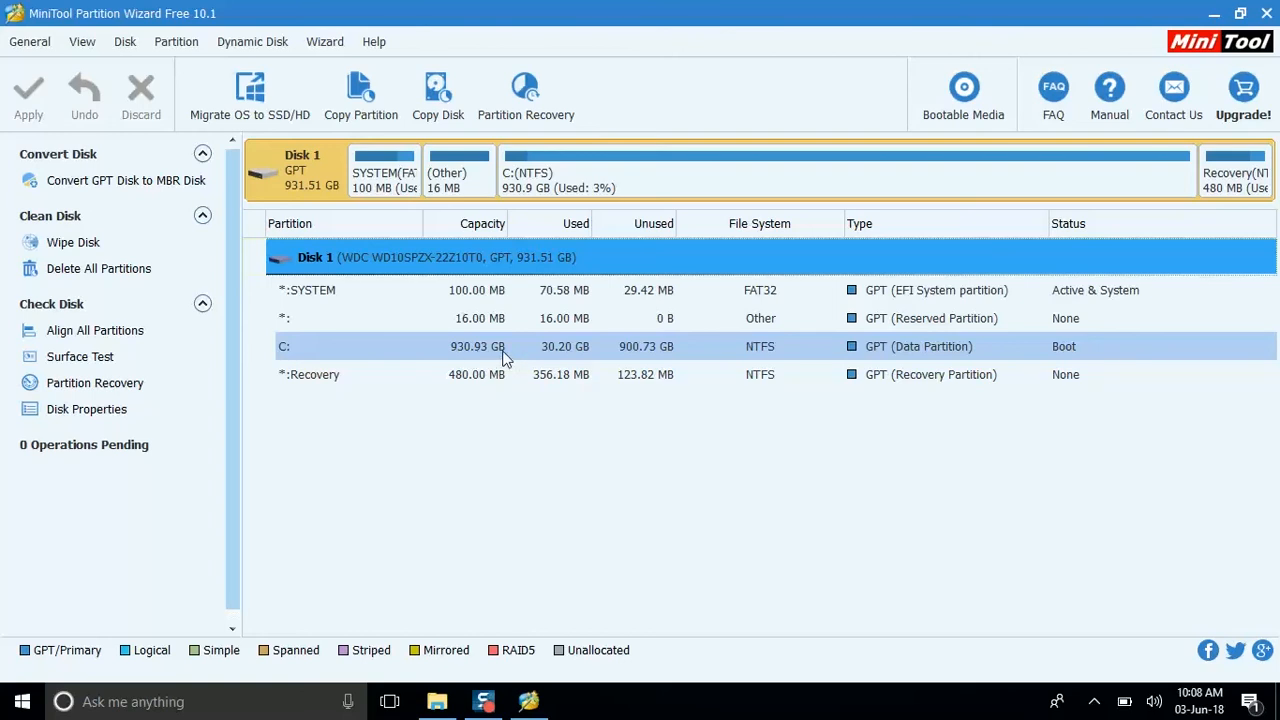
# - Split partition C: with an original partition size of 100 GB, giving the remaining space to a new partition
pyautogui.click(455, 346)
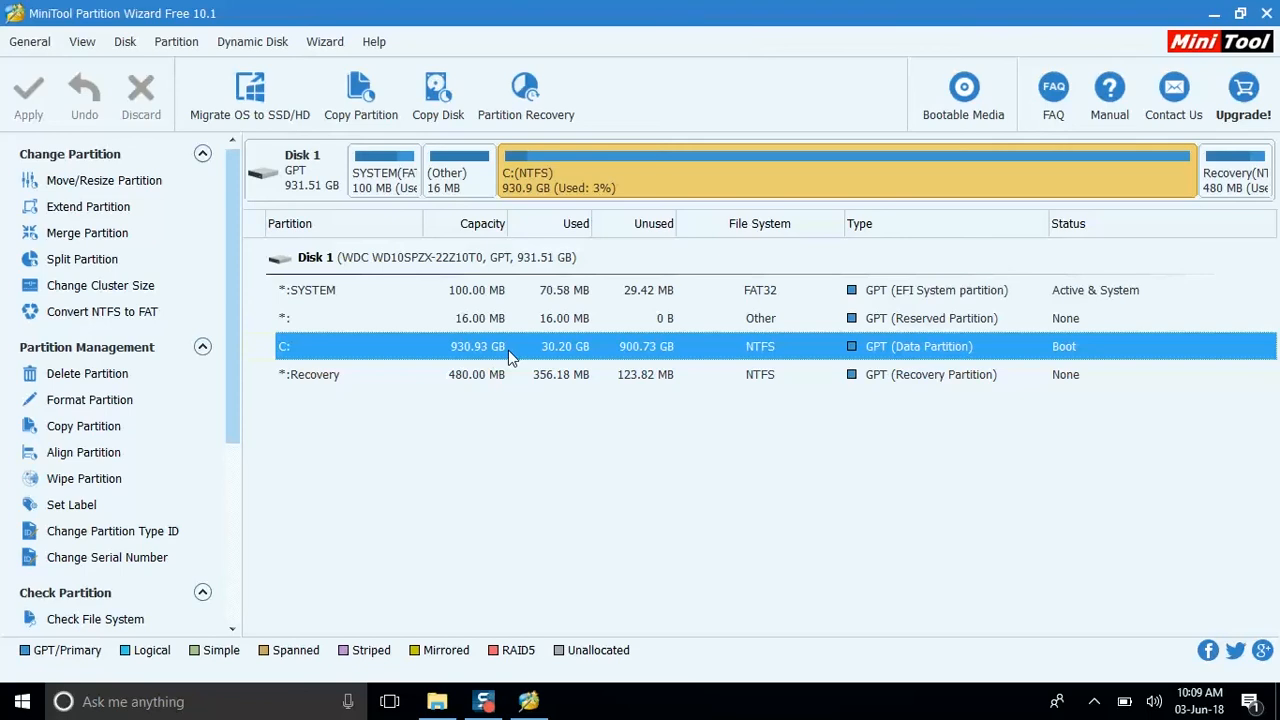
pyautogui.click(78, 264)
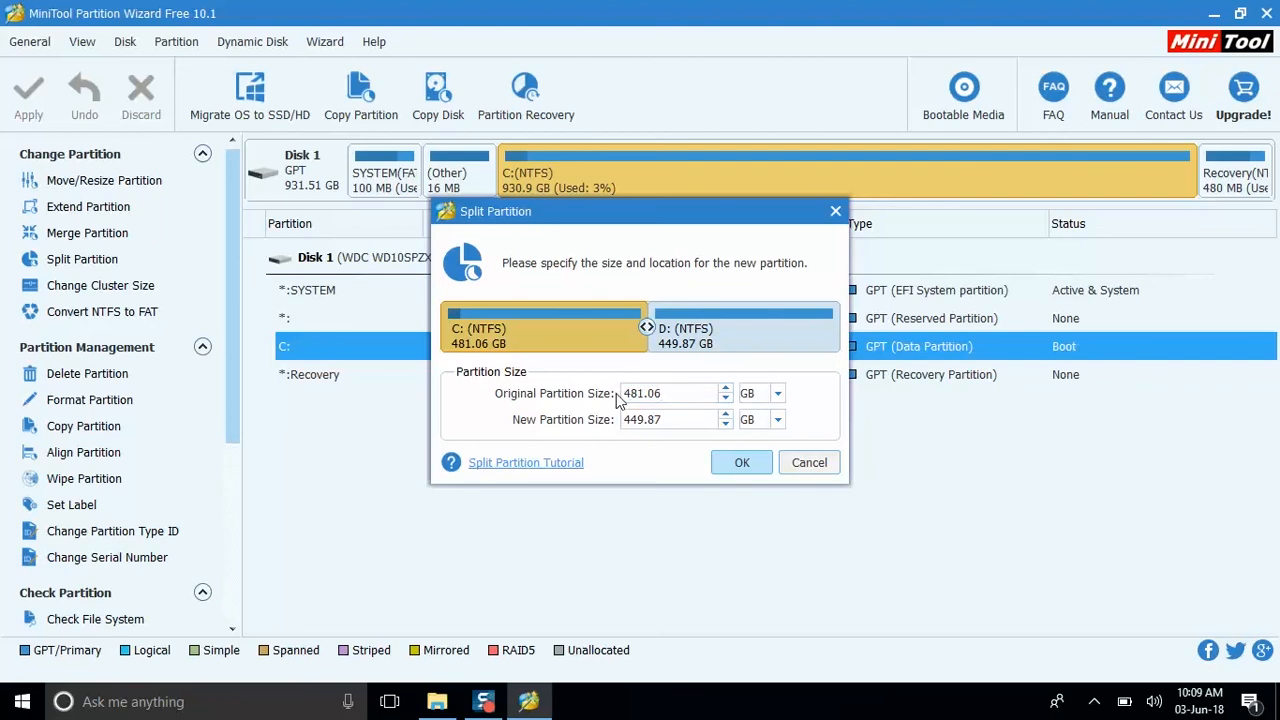
pyautogui.press('BackSpace')
pyautogui.press('BackSpace')
pyautogui.press('BackSpace')
pyautogui.press('BackSpace')
pyautogui.press('BackSpace')
pyautogui.press('BackSpace')
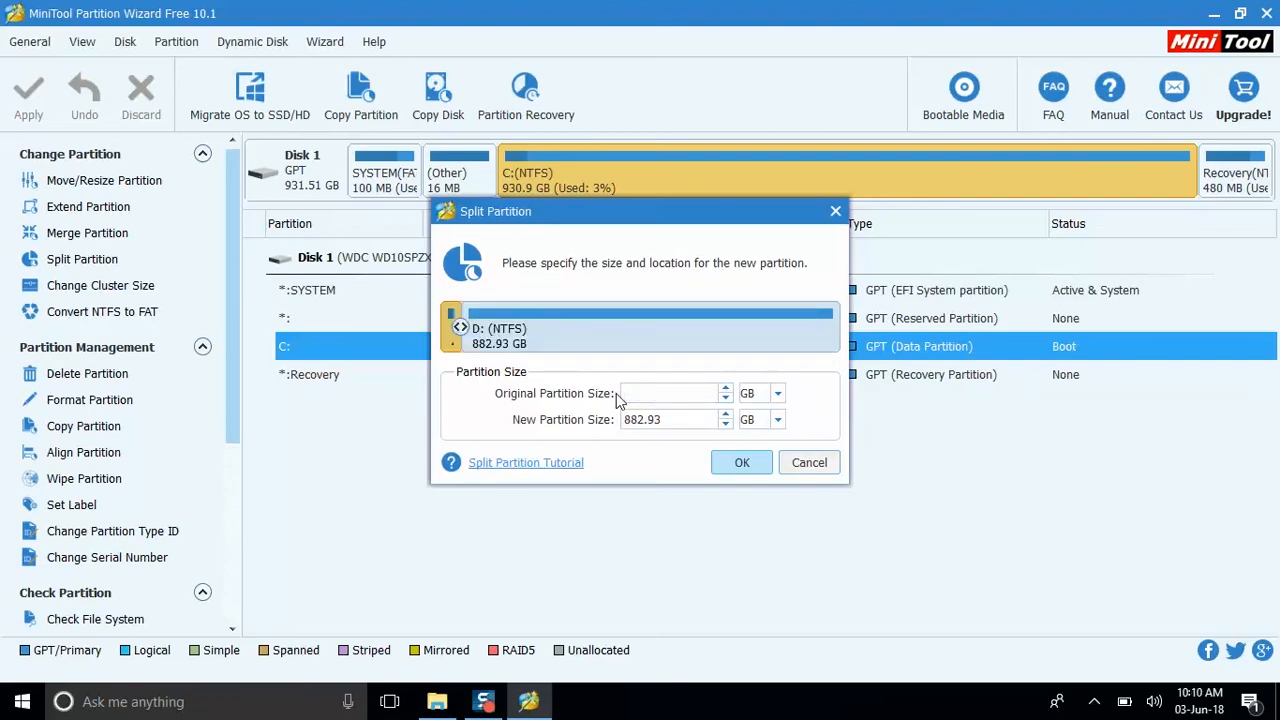
pyautogui.write('100')
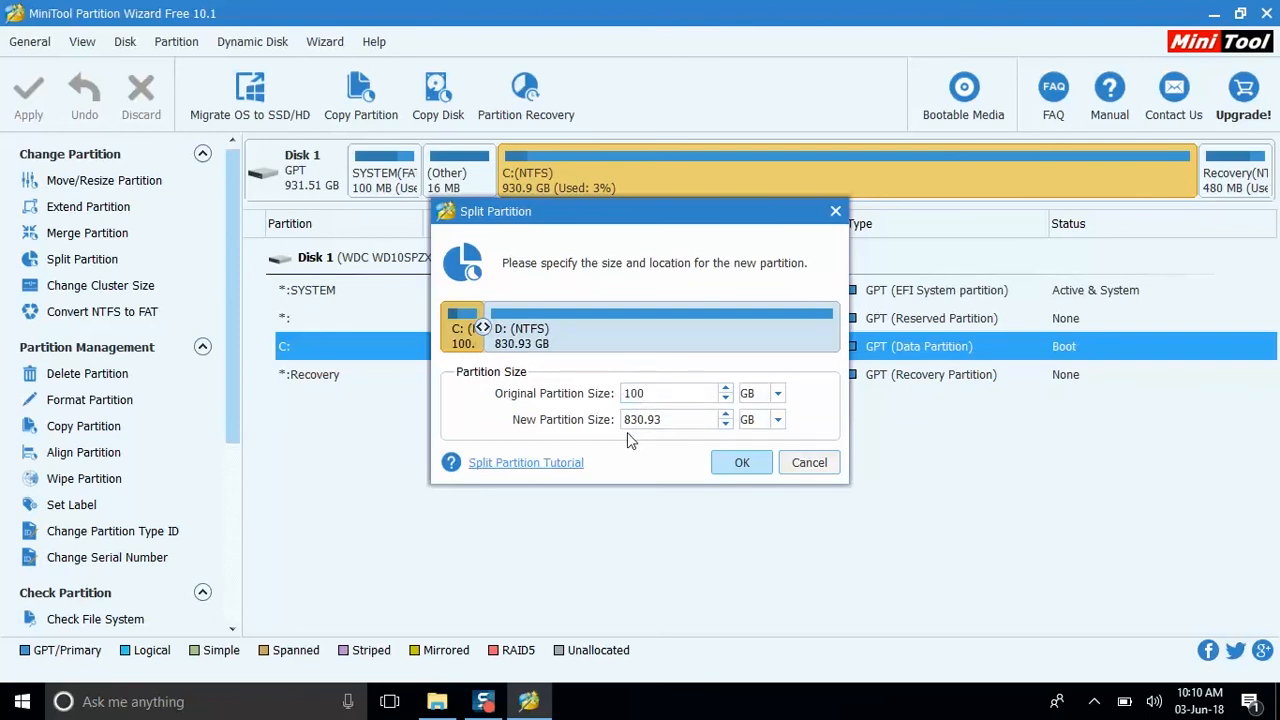
pyautogui.click(744, 470)
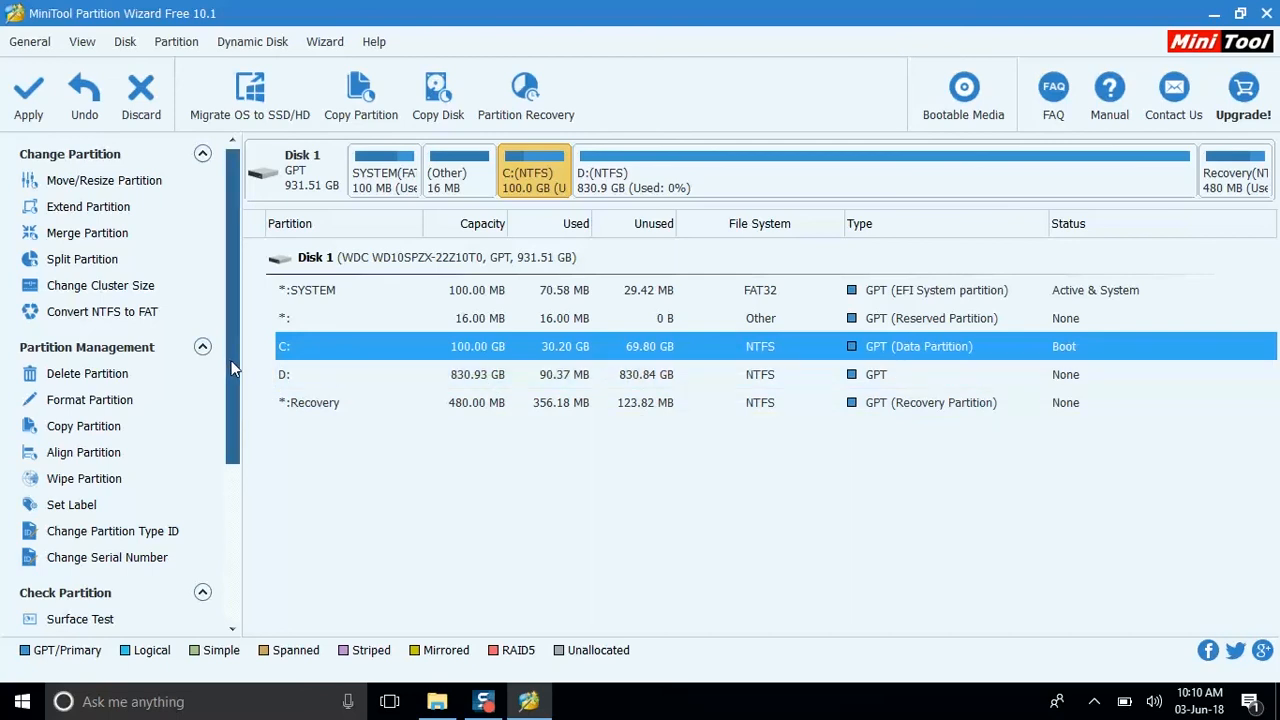
pyautogui.moveTo(231, 368); pyautogui.dragTo(232, 567)
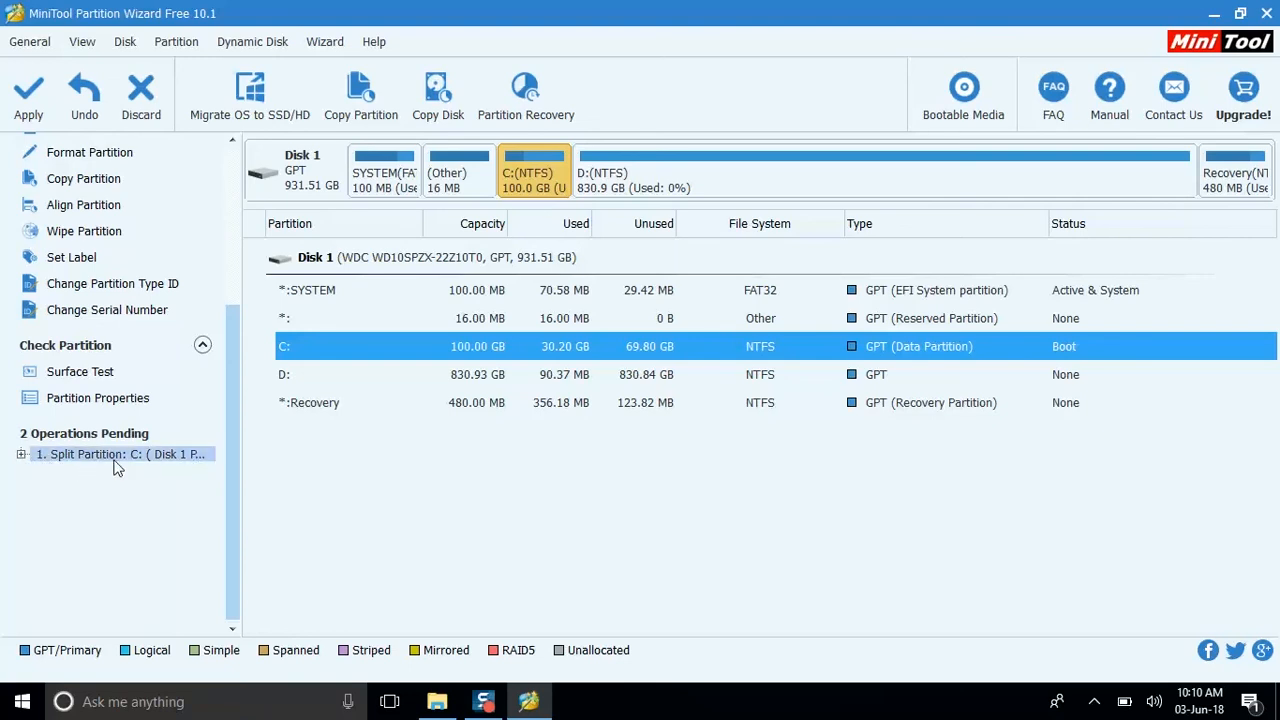
# - Split partition D: with an original partition size of 150 GB, giving the remaining space to a new partition
pyautogui.click(477, 388)
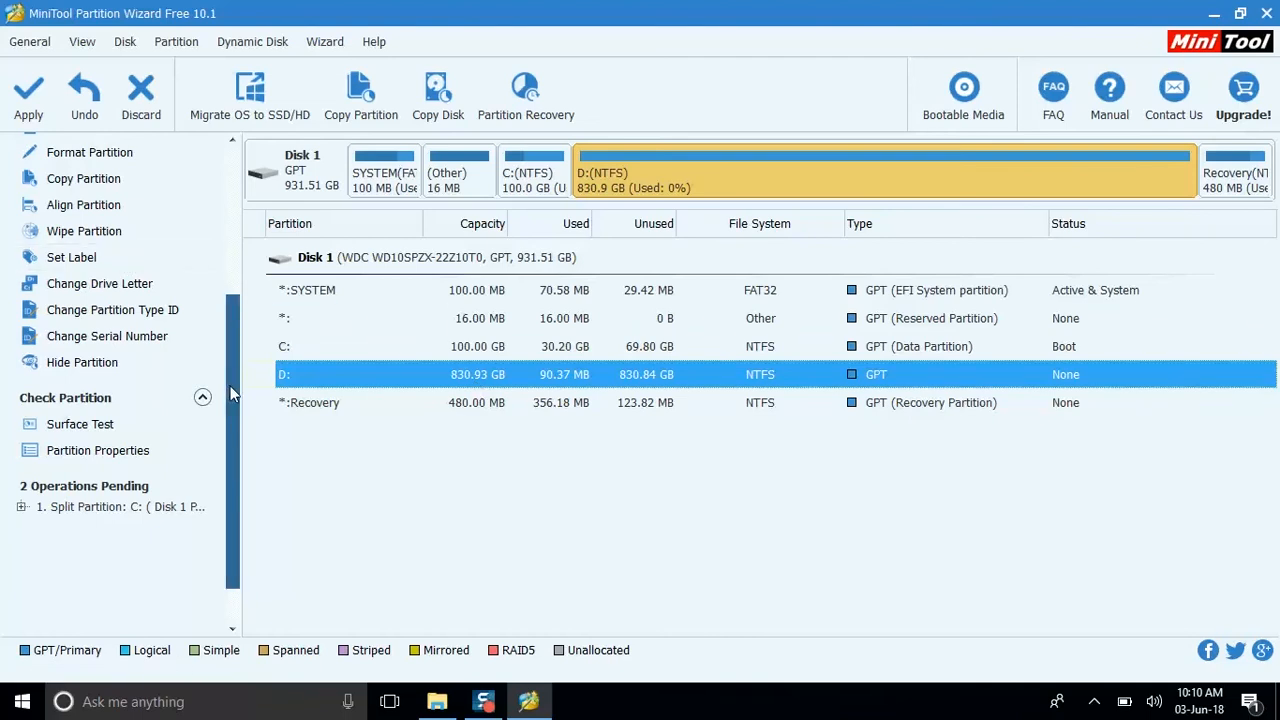
pyautogui.moveTo(230, 393); pyautogui.dragTo(252, 216)
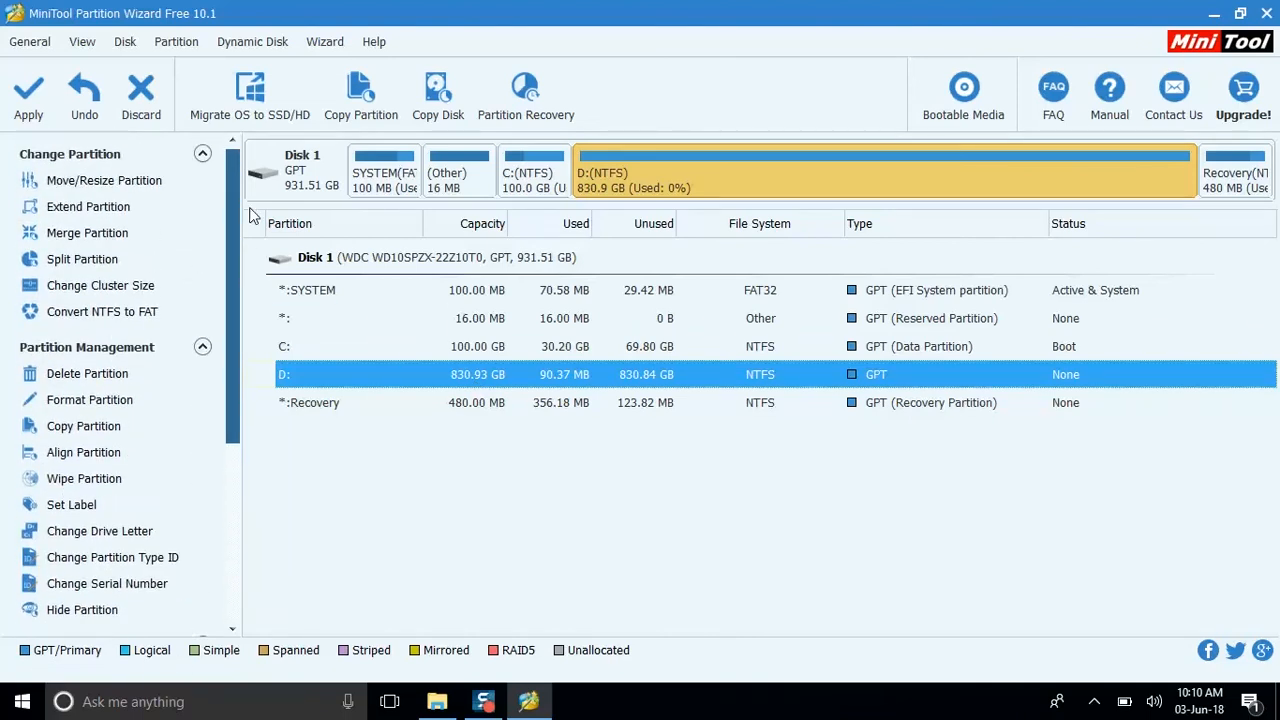
pyautogui.click(82, 260)
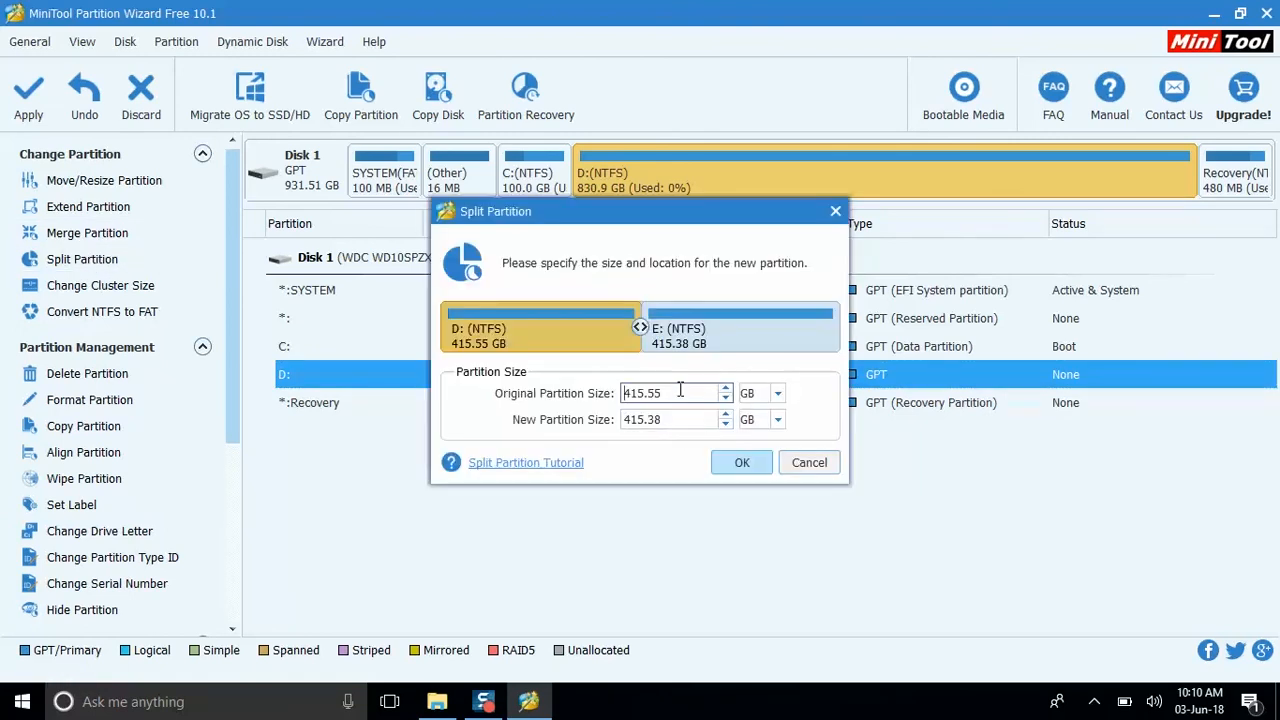
pyautogui.moveTo(680, 390); pyautogui.dragTo(586, 395)
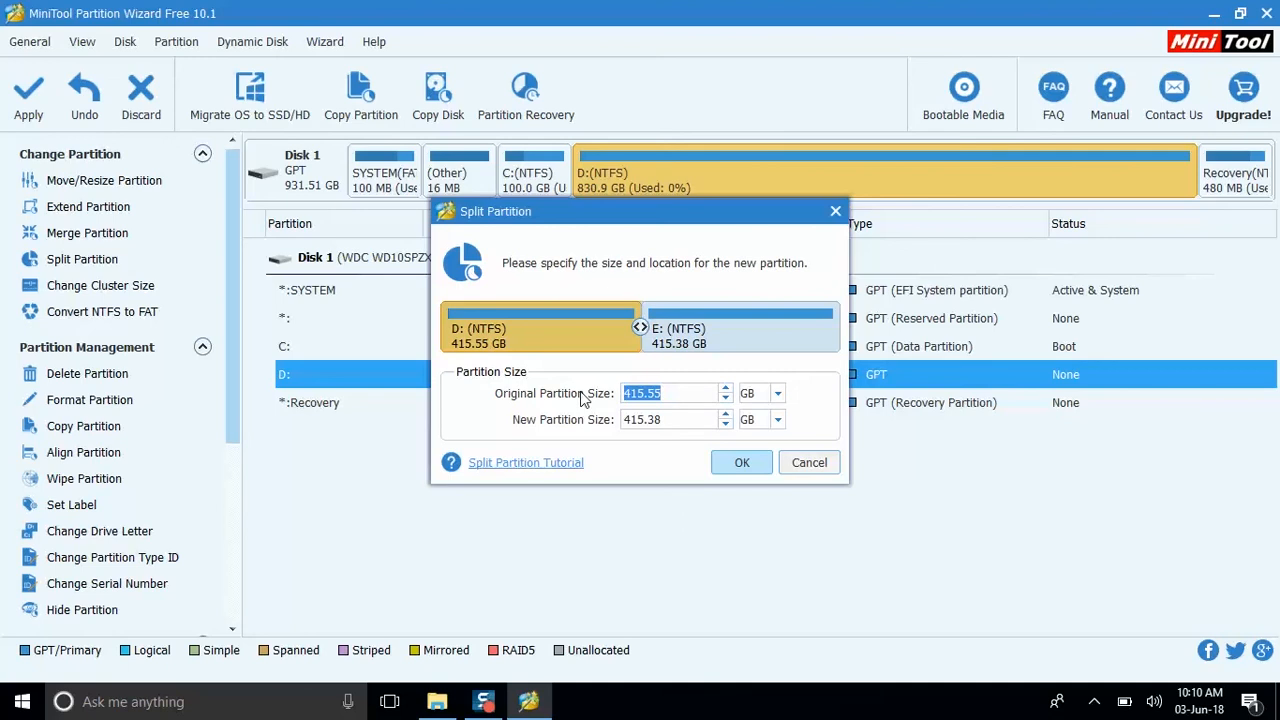
pyautogui.write('150')
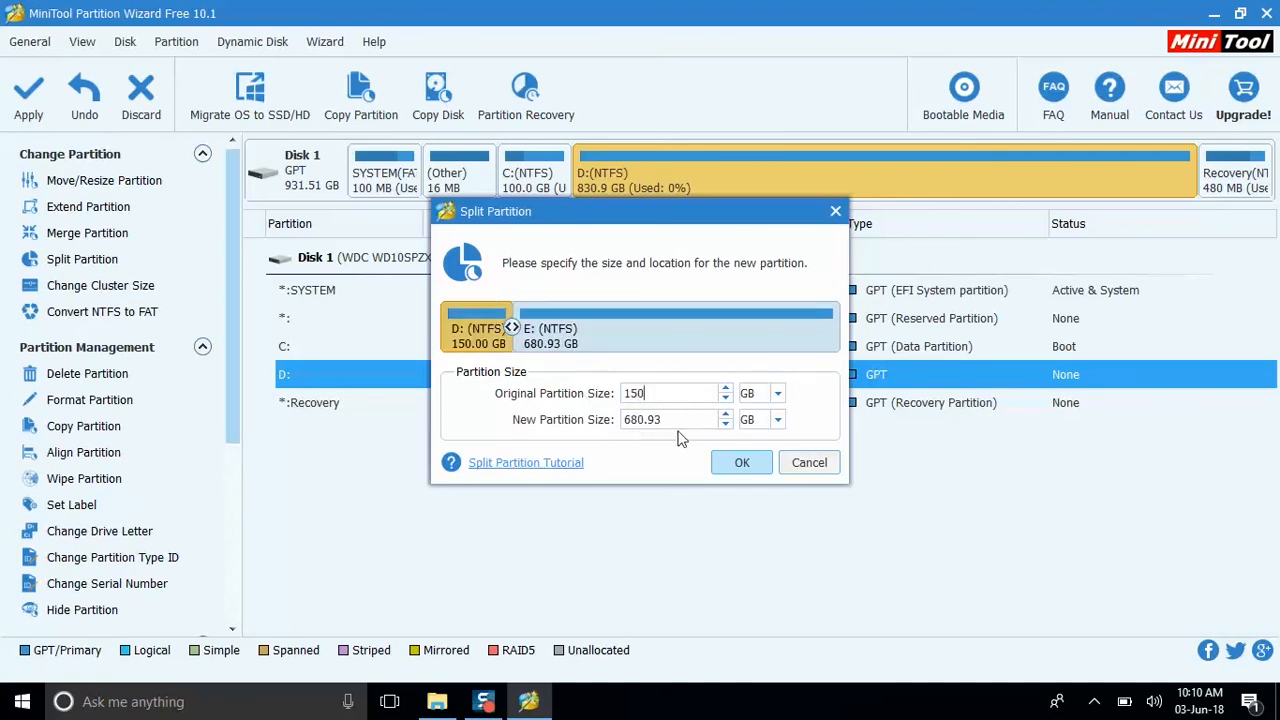
pyautogui.click(741, 465)
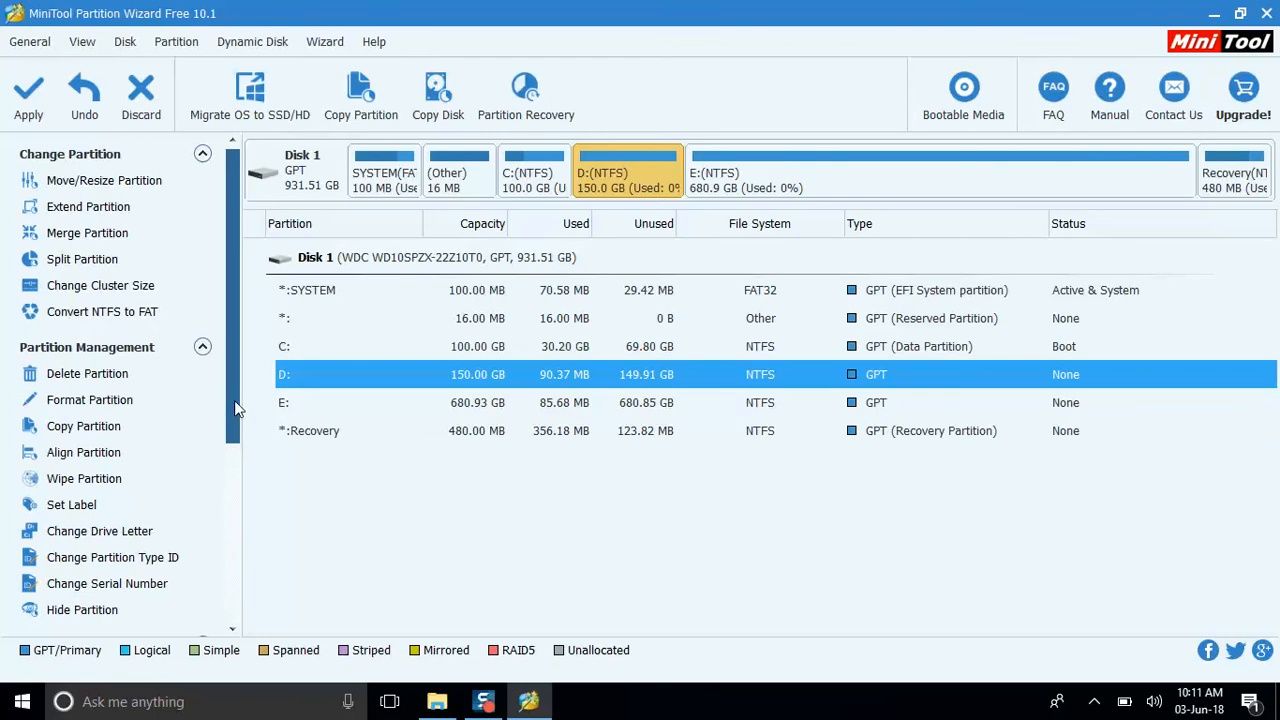
pyautogui.moveTo(234, 400); pyautogui.dragTo(236, 570)
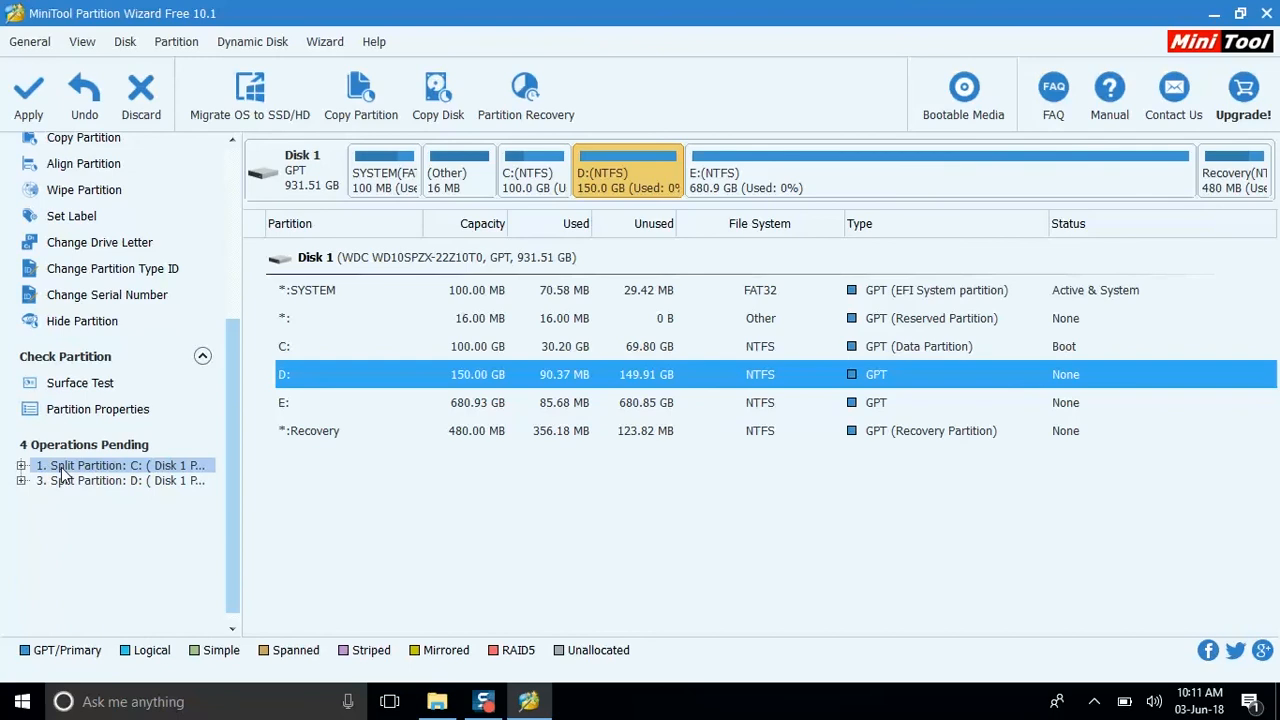
pyautogui.click(166, 481)
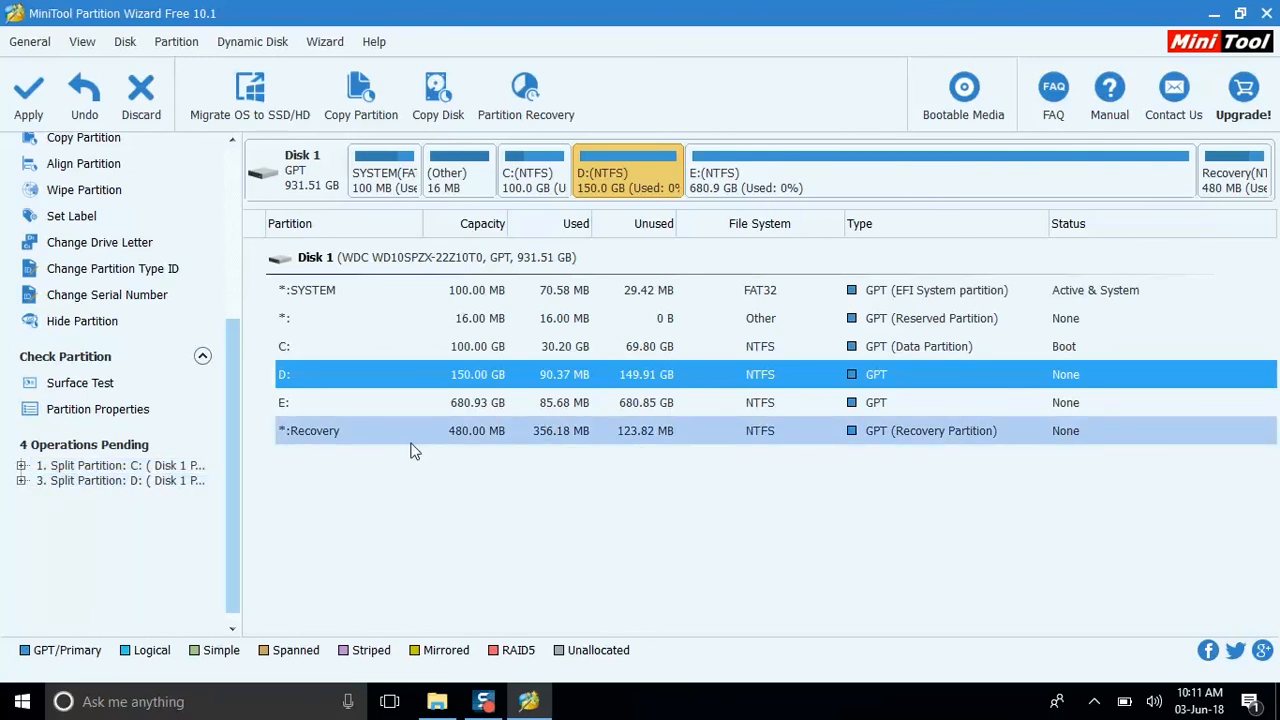
# - Extend partition C: by taking about 50.8 GB of free space from partition D:
pyautogui.click(483, 349)
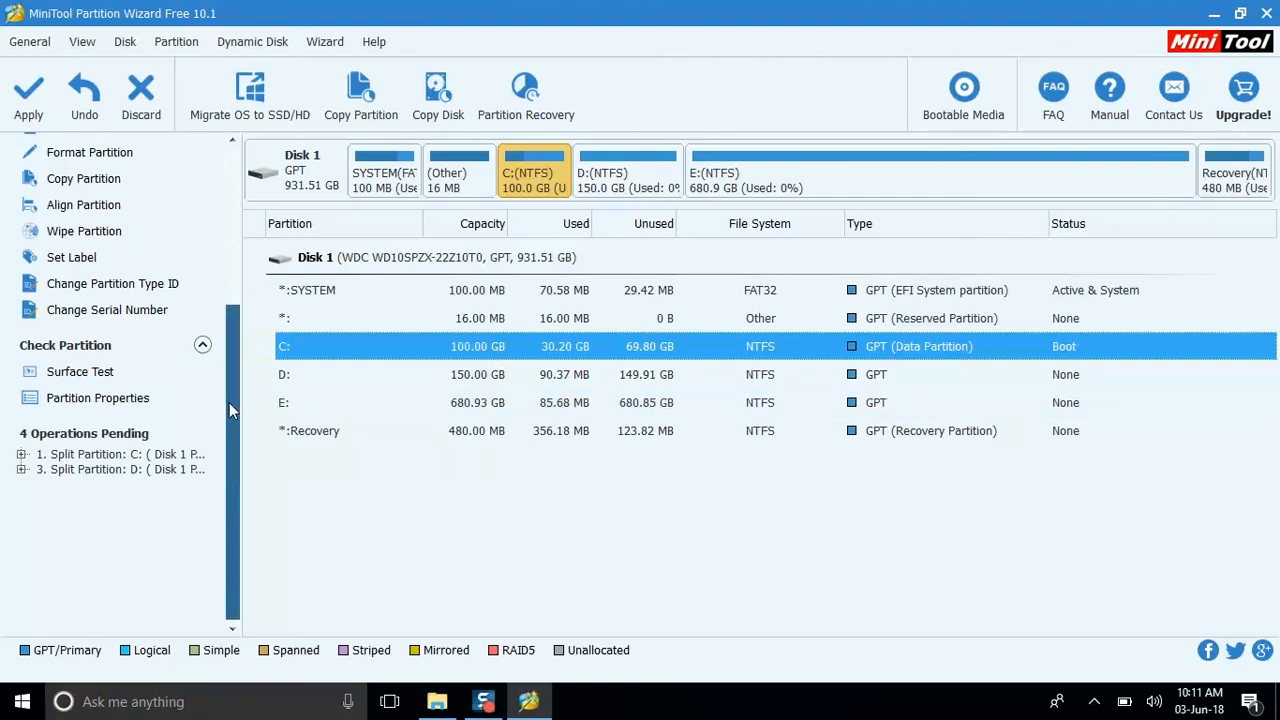
pyautogui.moveTo(229, 402); pyautogui.dragTo(252, 207)
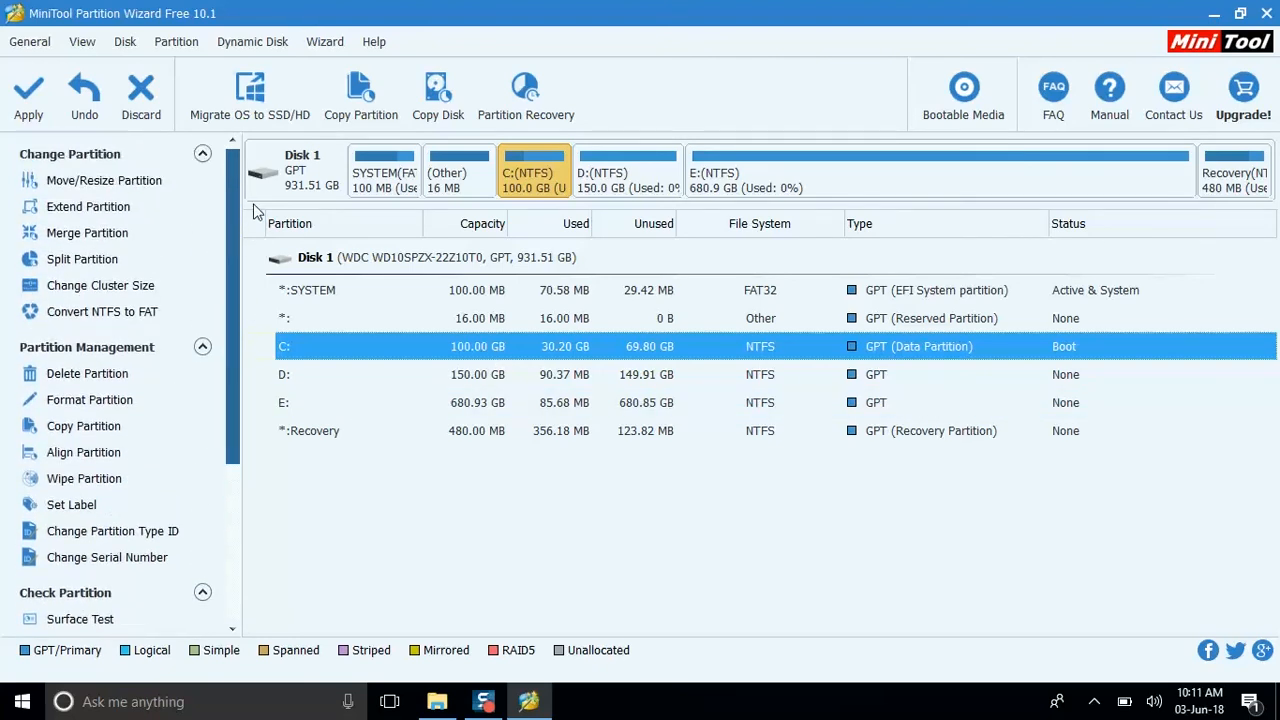
pyautogui.click(100, 210)
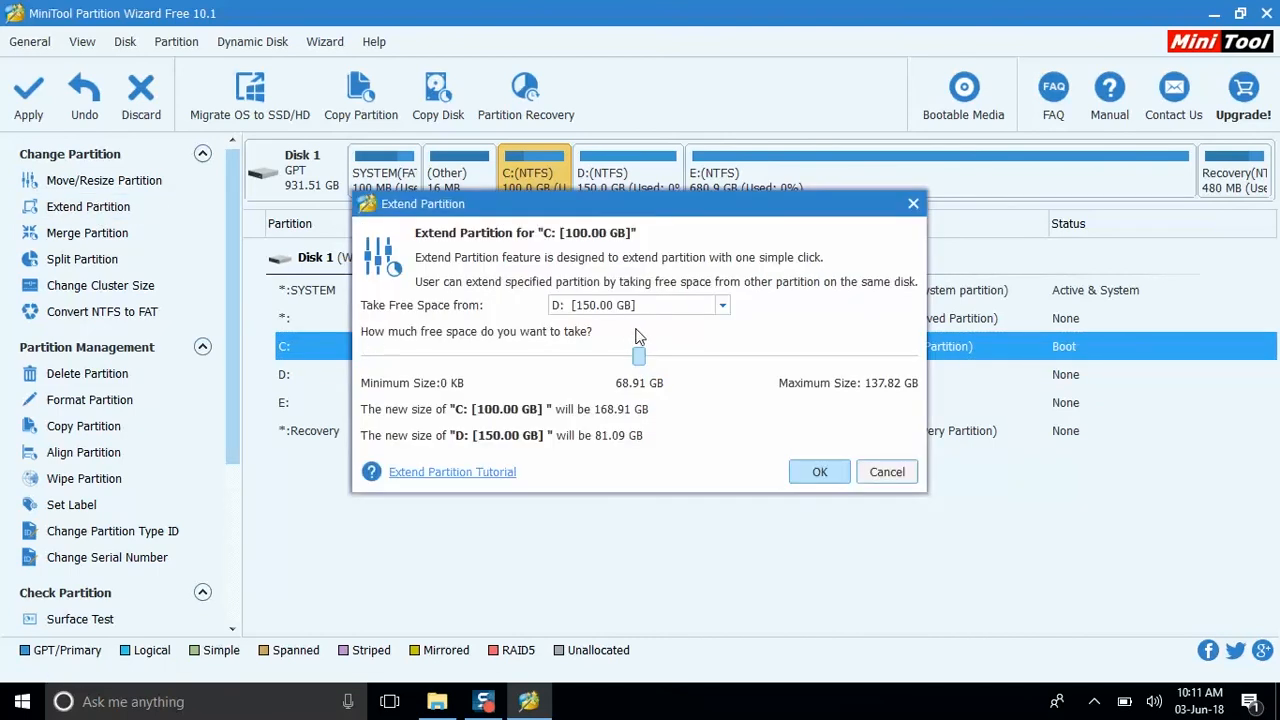
pyautogui.click(722, 306)
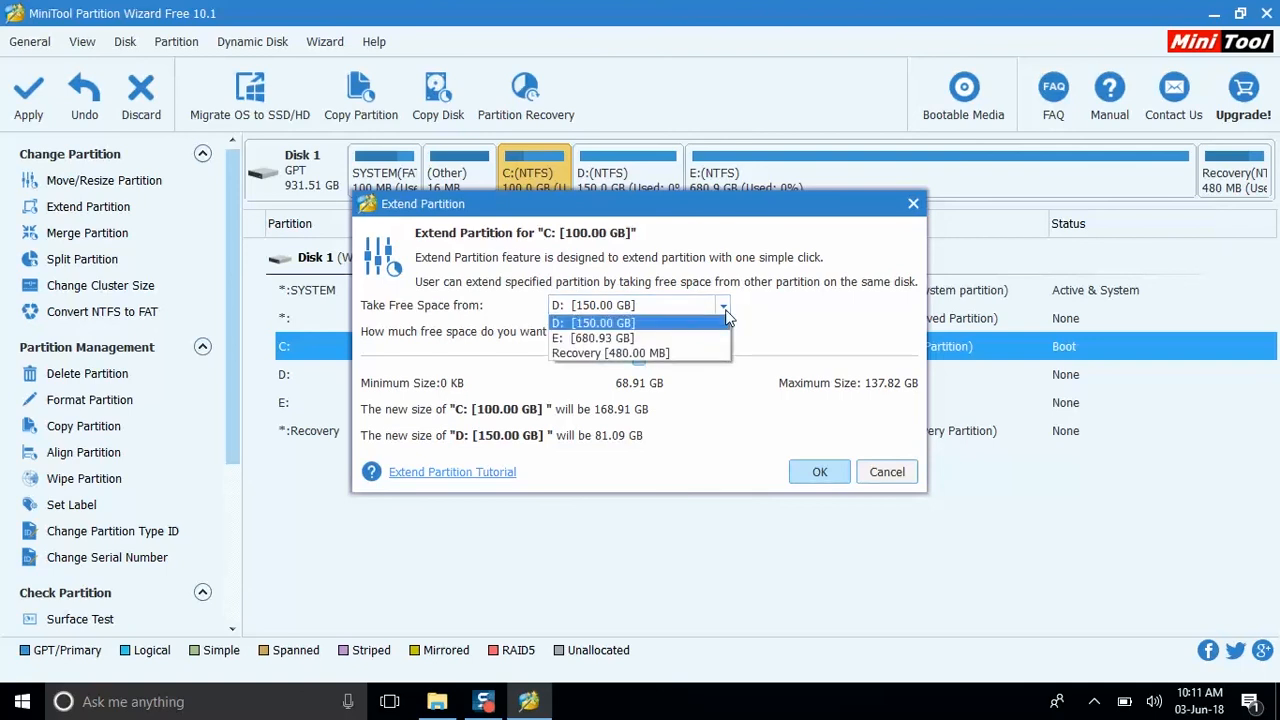
pyautogui.click(643, 324)
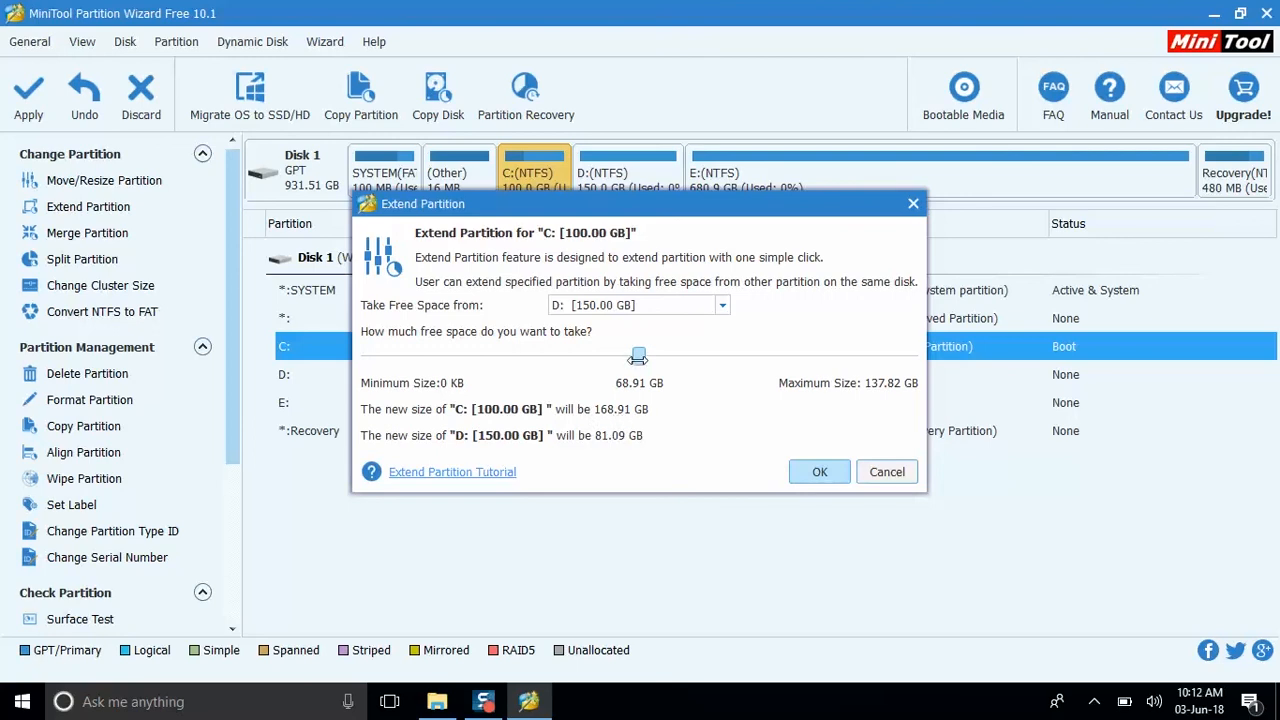
pyautogui.moveTo(638, 358); pyautogui.dragTo(567, 358)
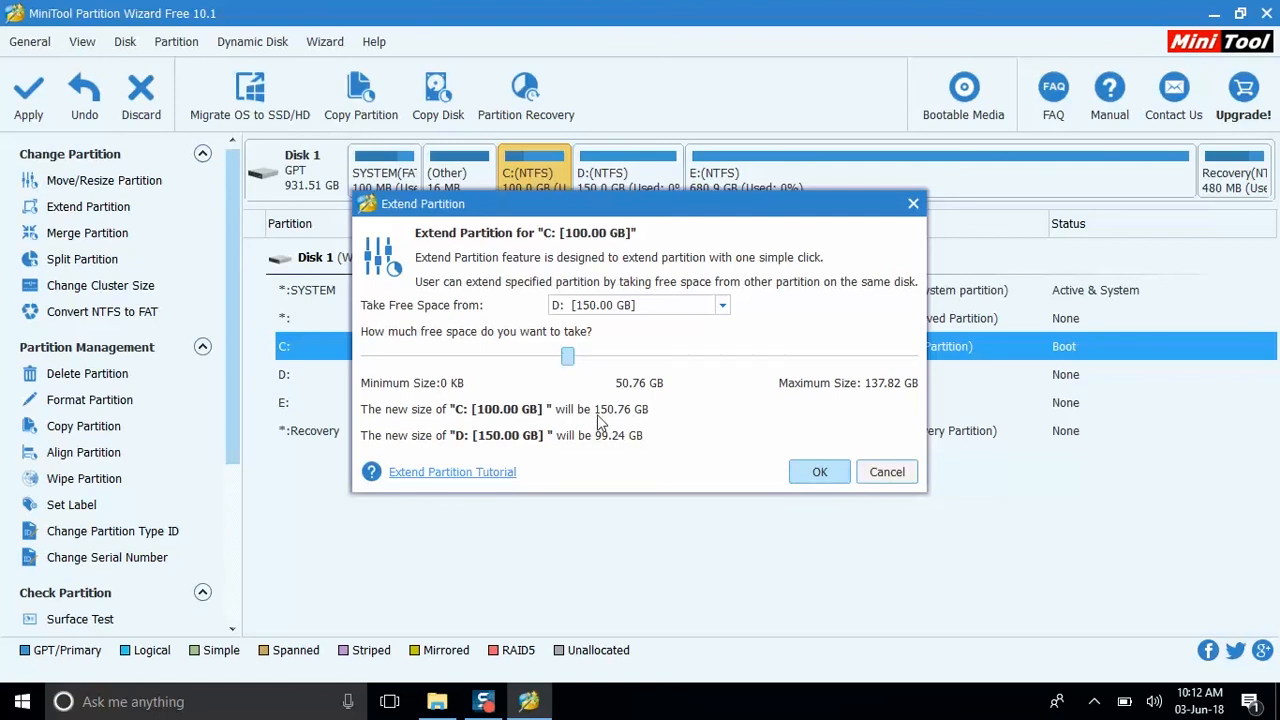
pyautogui.click(812, 472)
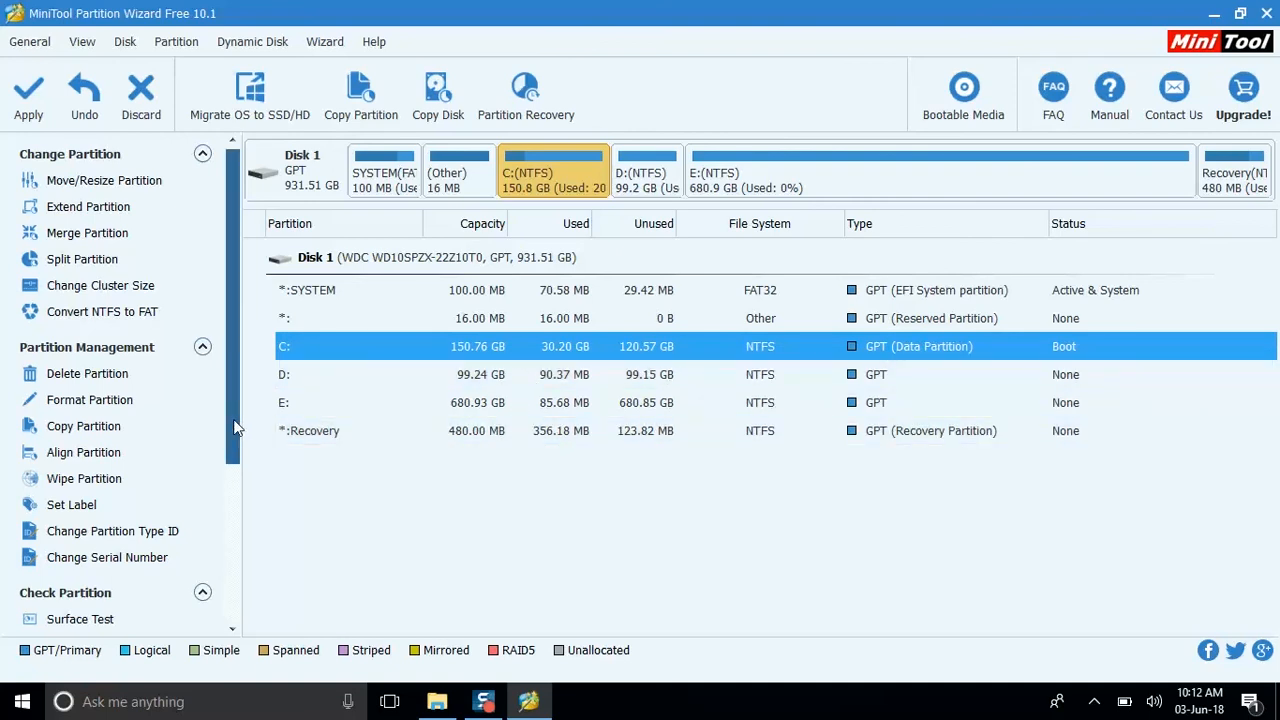
# - Apply all pending split and extend operations to the disk and confirm the changes
pyautogui.moveTo(234, 427); pyautogui.dragTo(241, 598)
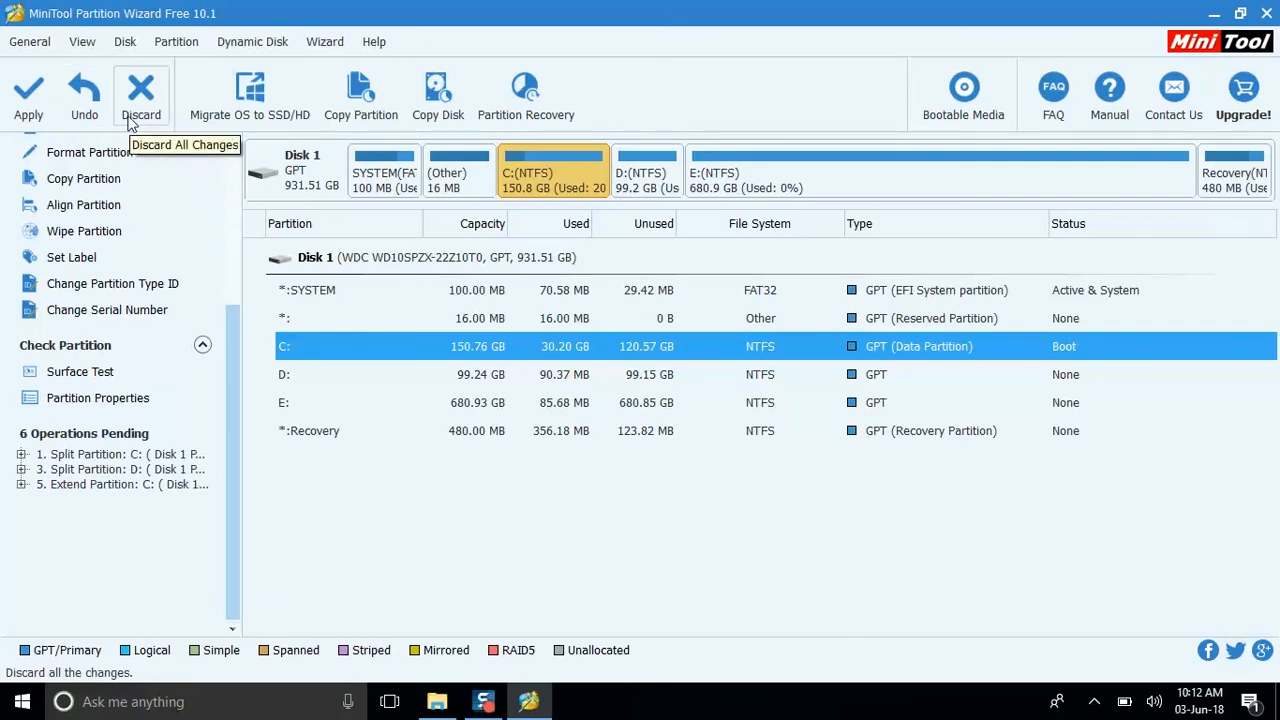
pyautogui.click(28, 117)
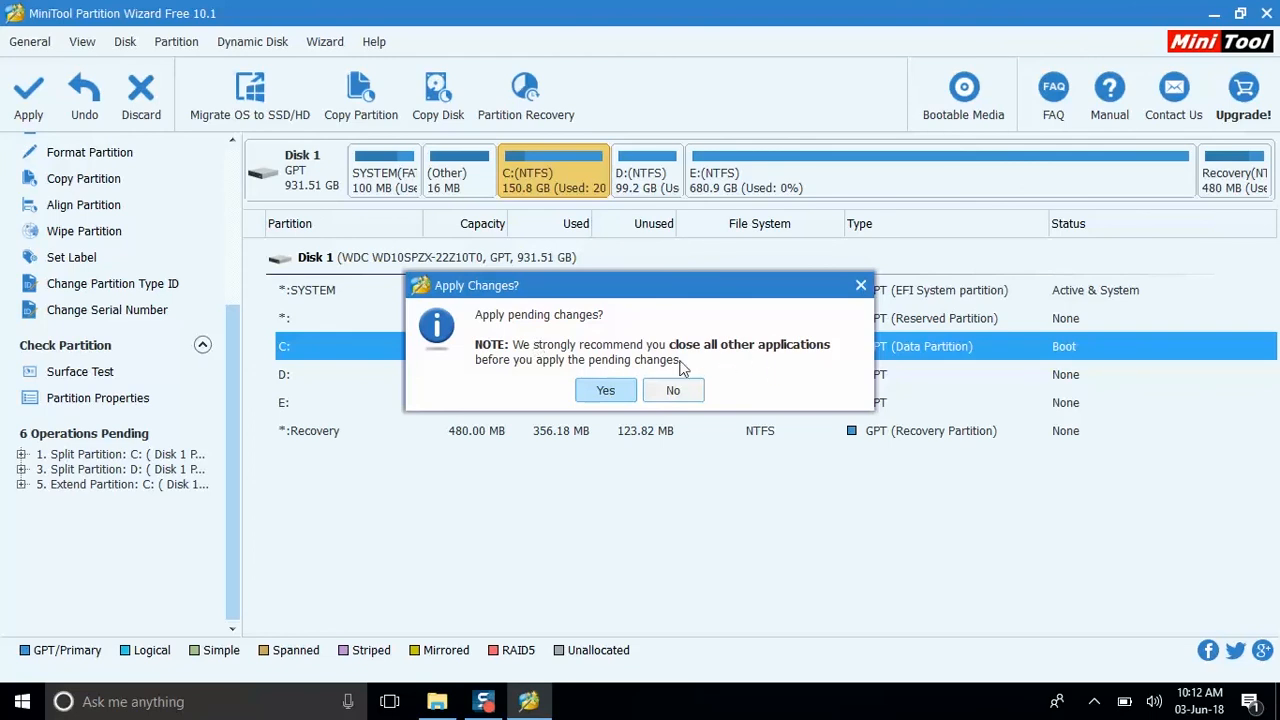
pyautogui.click(601, 390)
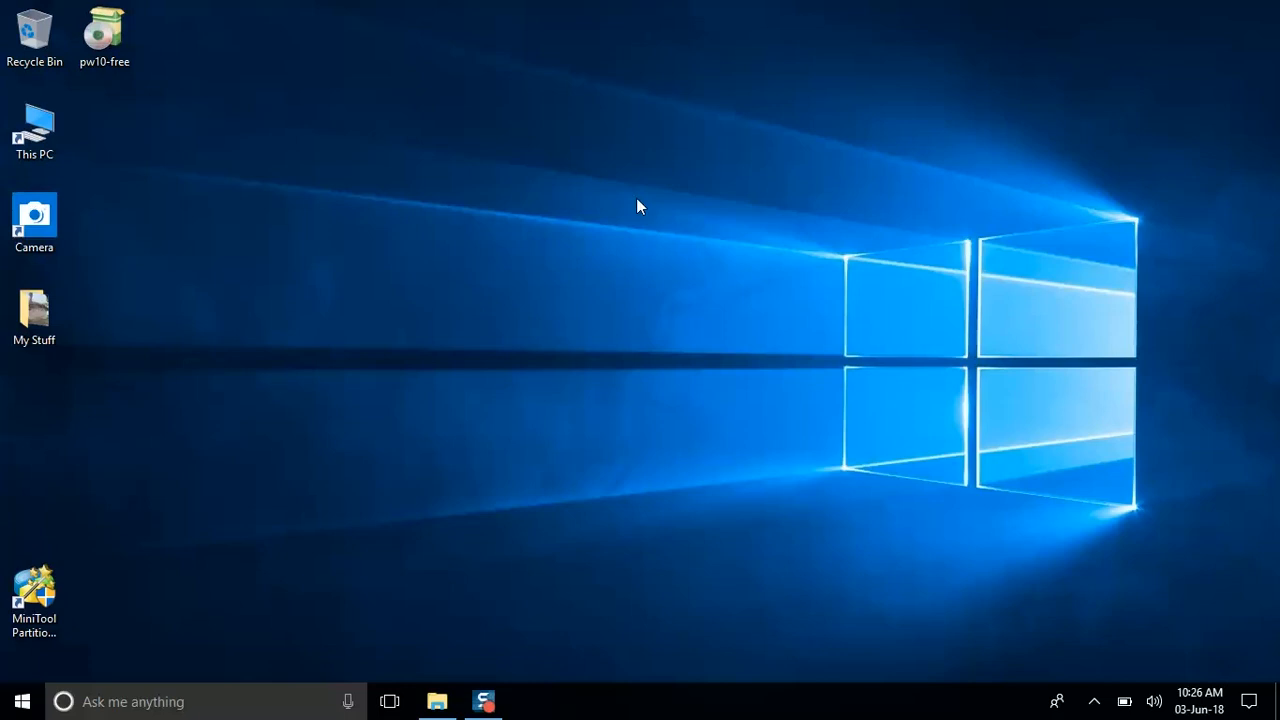
# - Switch to the This PC window in File Explorer to check the resulting drives
pyautogui.hotkey('alt', 'Tab')
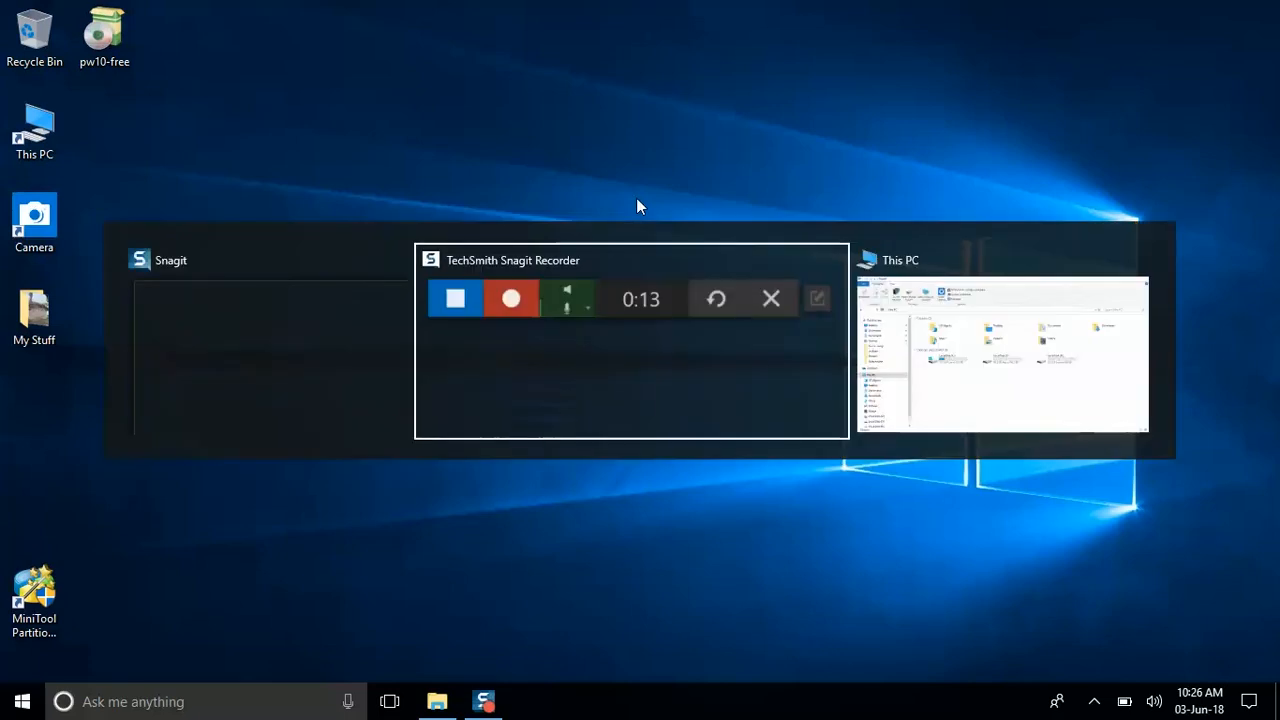
pyautogui.hotkey('alt', 'Tab')
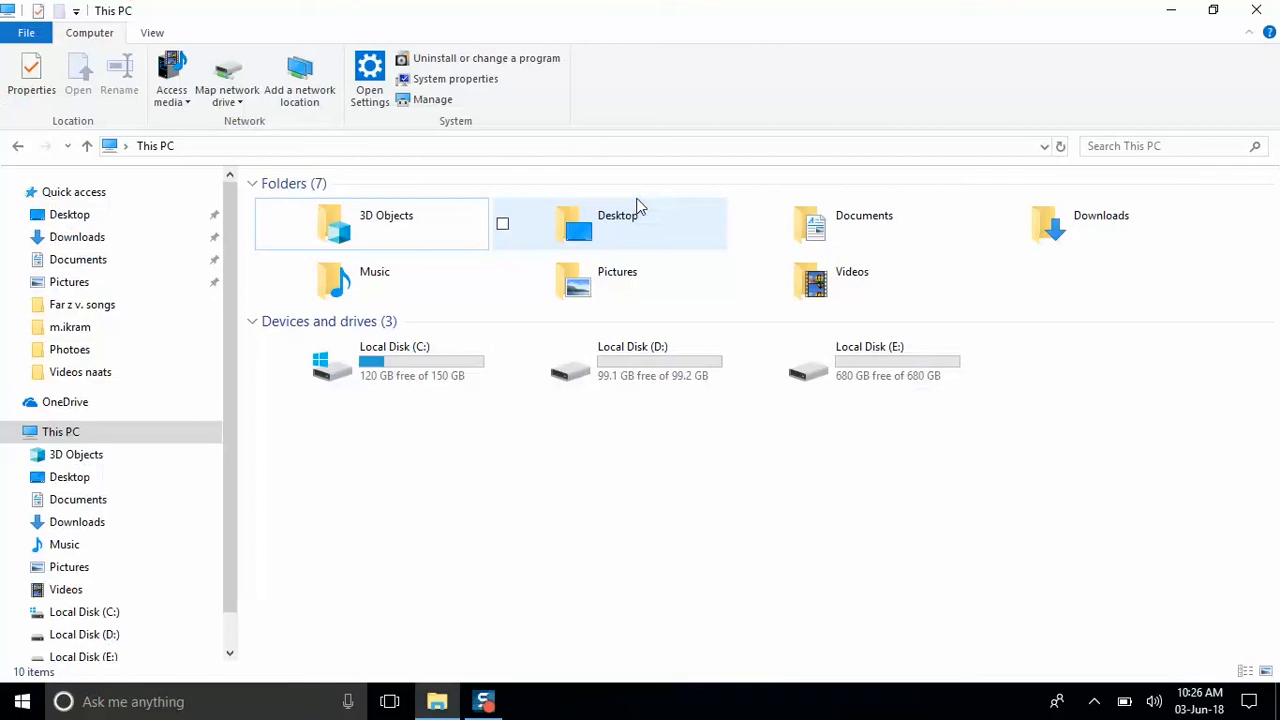